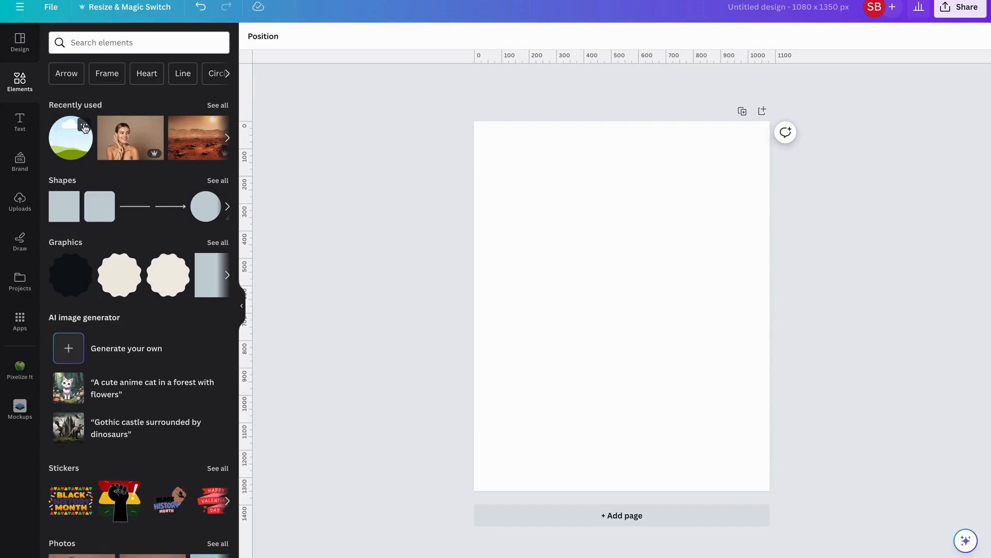
Add the circle frame from the full Frames collection to the page
click(85, 127)
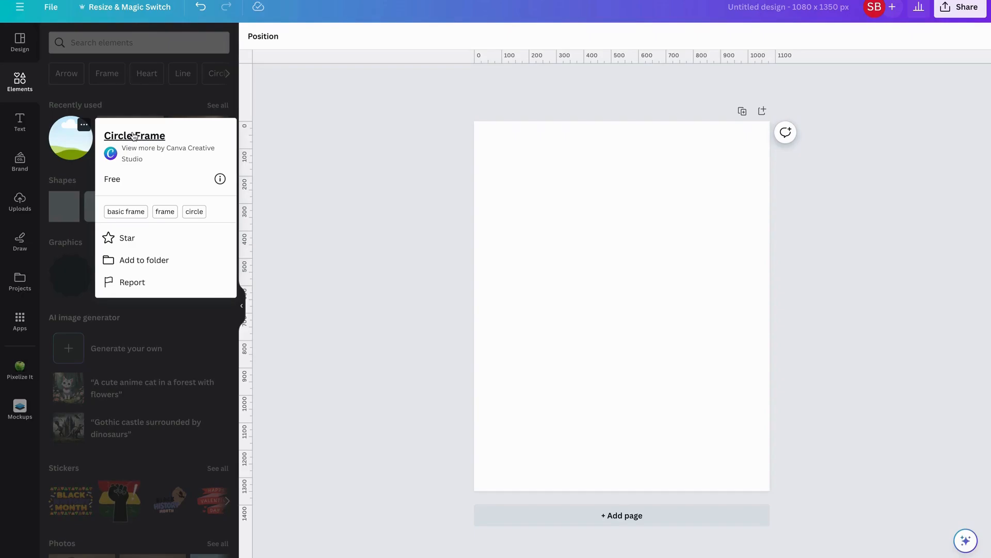
scroll(143, 250, down, 10)
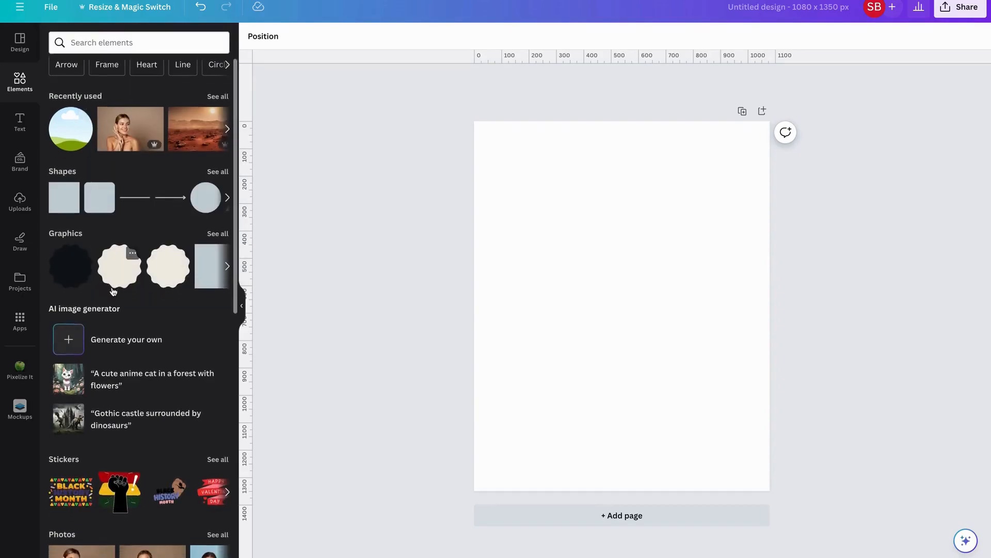
click(218, 207)
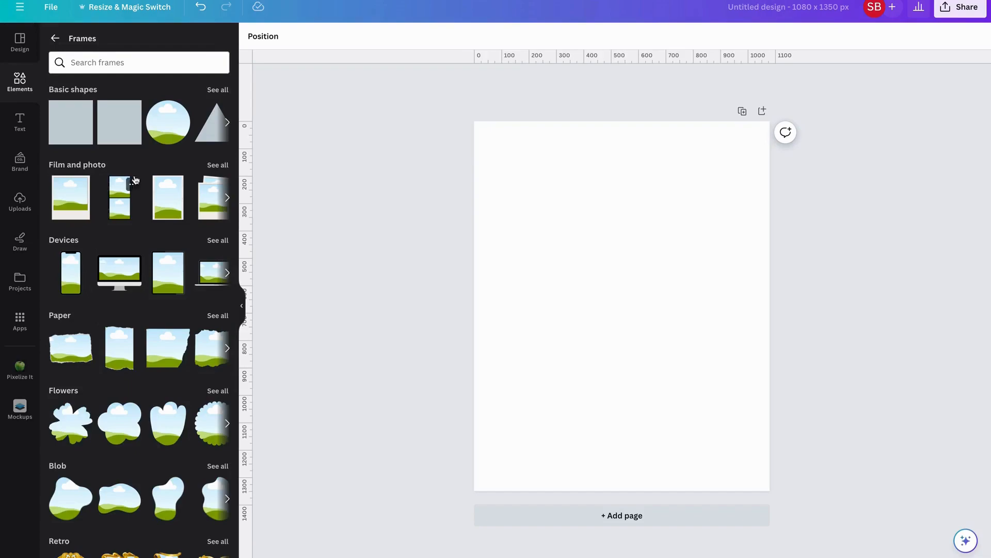
click(182, 110)
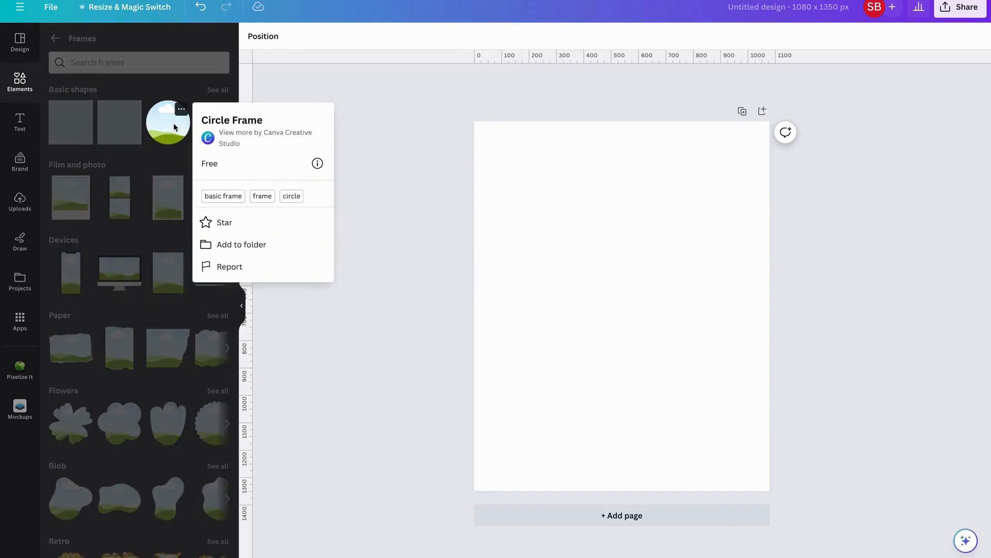
click(174, 127)
click(170, 124)
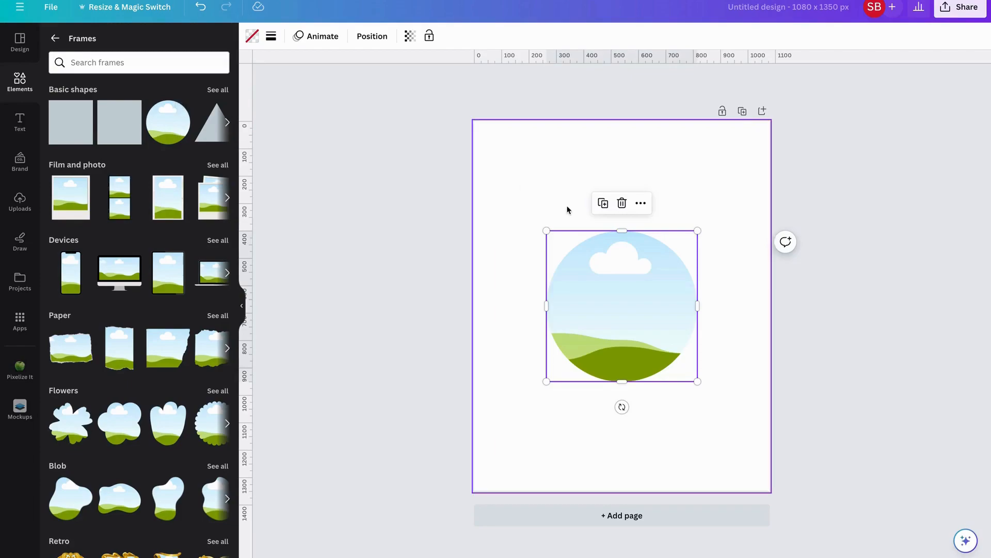
Move the circle frame down, enlarge it to about 707 x 707 px and centre it horizontally
drag(595, 278, 593, 354)
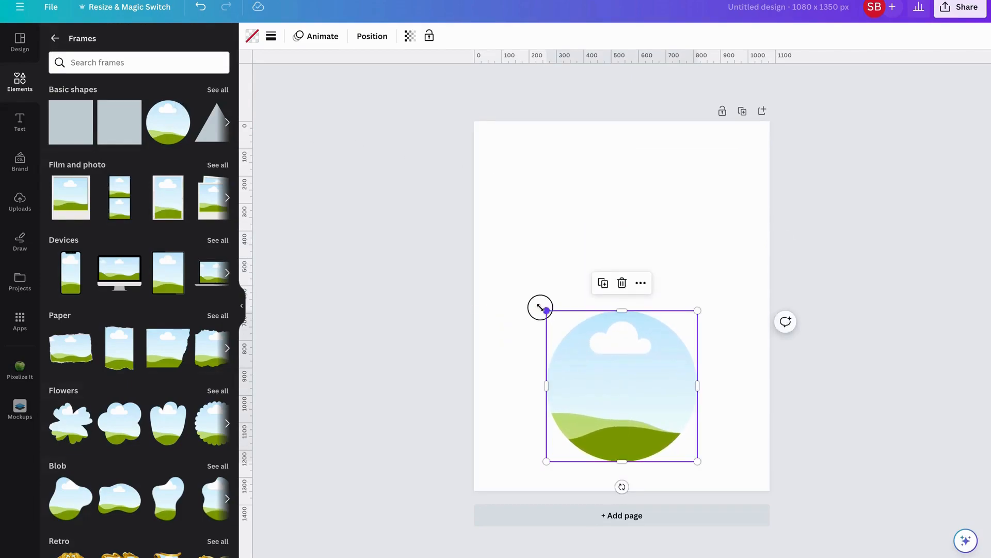
drag(544, 308, 510, 294)
drag(698, 283, 713, 267)
drag(643, 360, 646, 372)
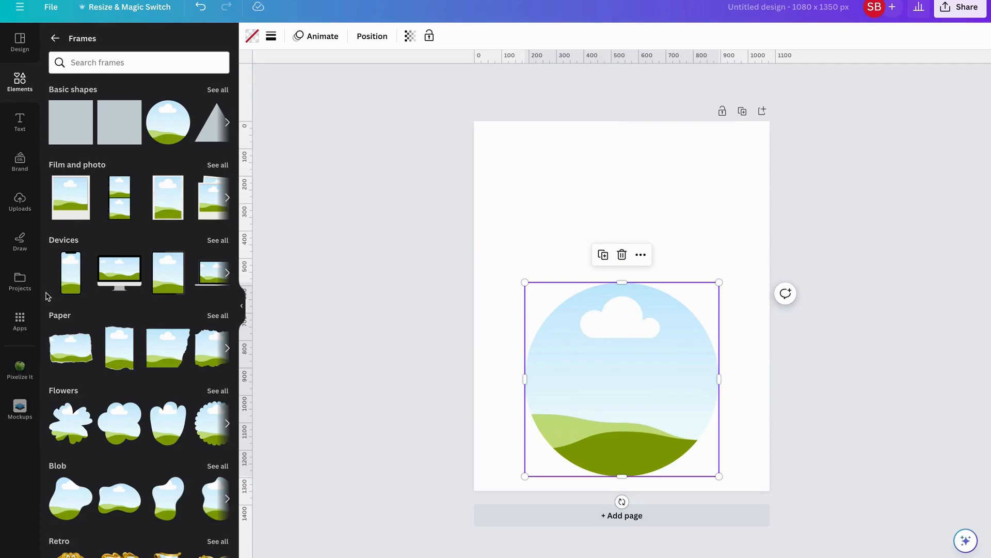
Add the dwarf warrior image from Uploads and move a duplicate to the top right
click(19, 199)
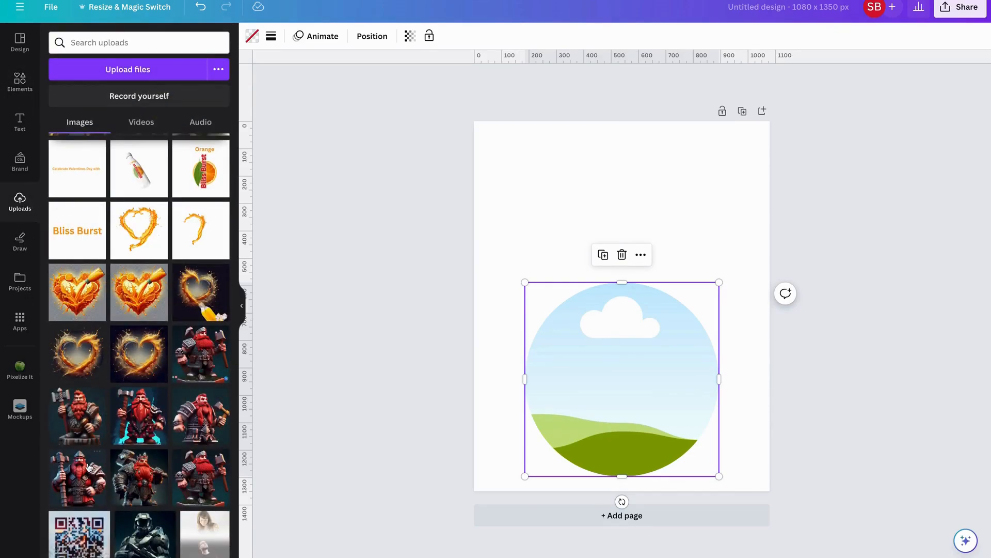
click(79, 490)
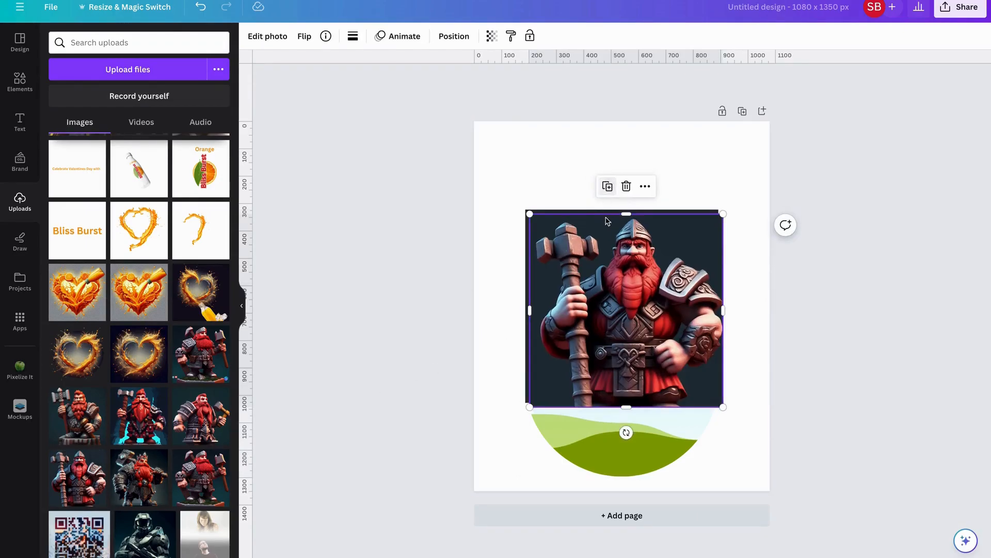
click(602, 181)
drag(735, 140, 759, 111)
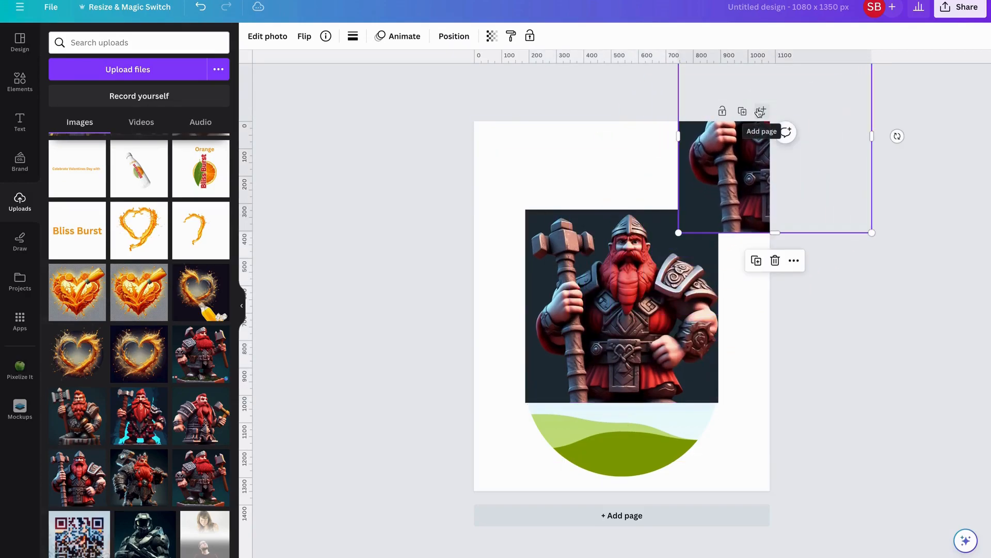
Place the original dwarf in the circle frame and add horizontal guides above and below the circle
click(603, 294)
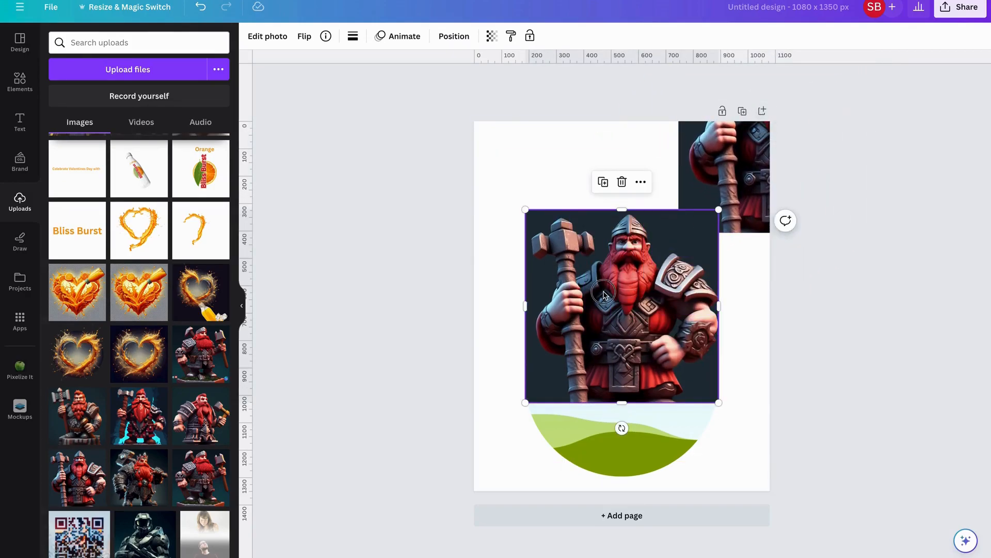
drag(603, 295, 605, 314)
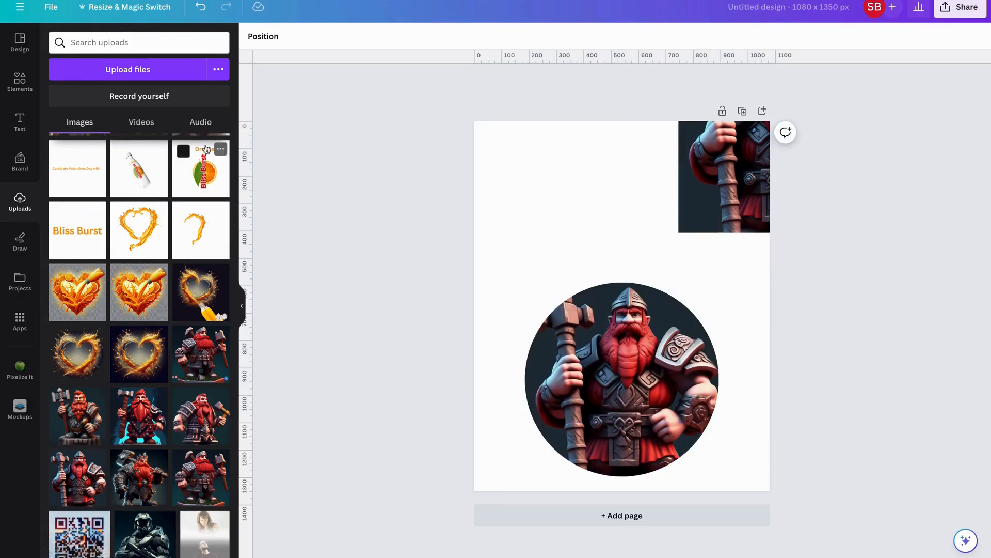
drag(547, 58, 564, 248)
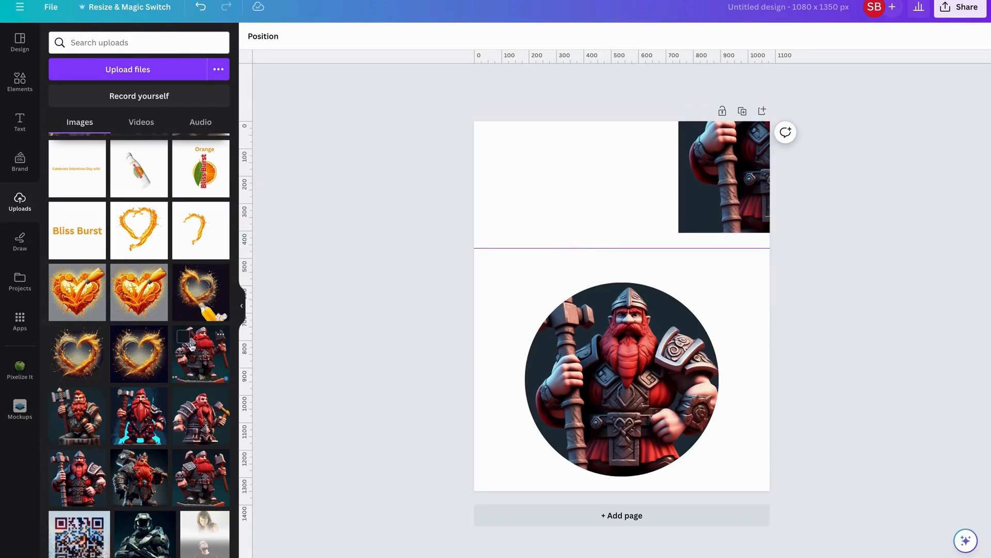
drag(554, 64, 573, 475)
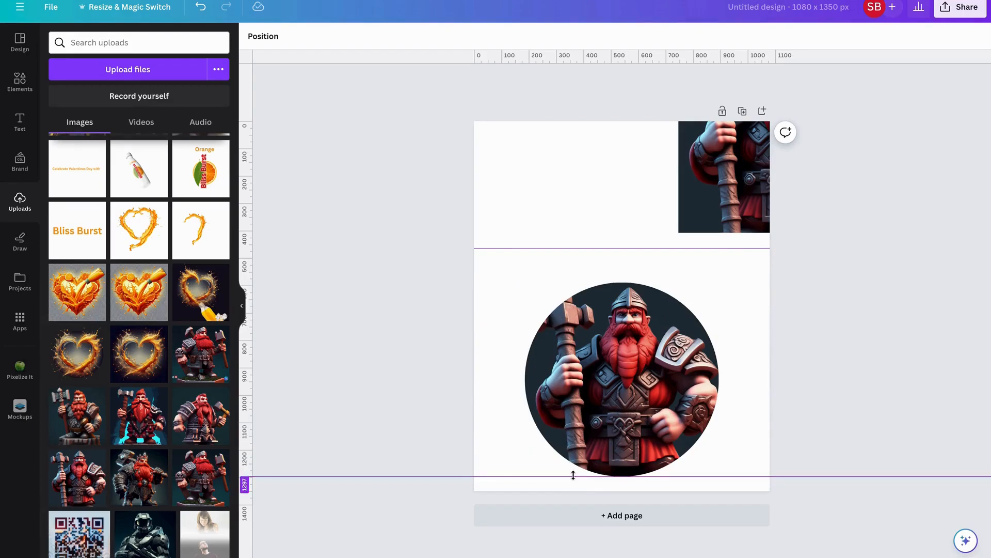
Recrop the framed dwarf larger so it fills from the upper guide to the circle's base
double_click(634, 365)
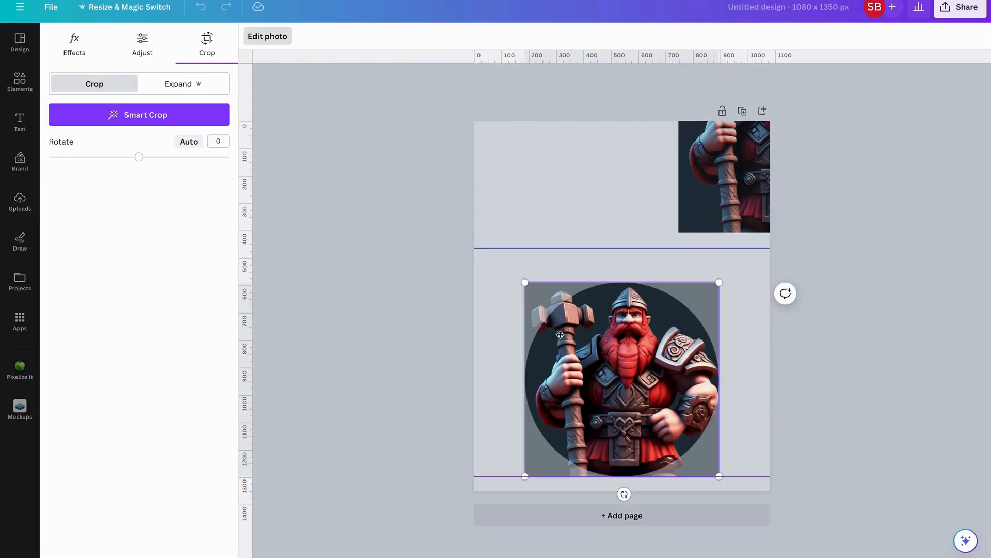
drag(525, 283, 489, 251)
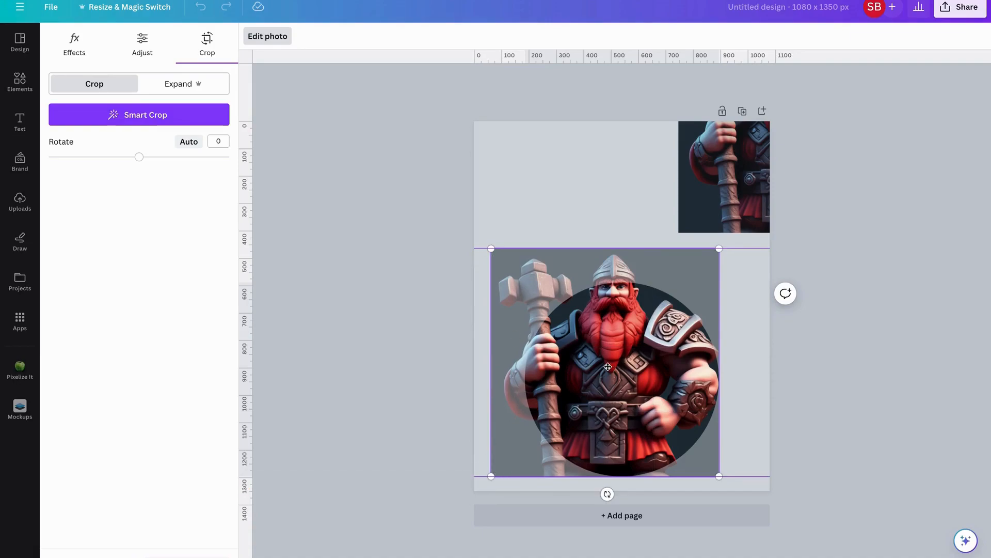
drag(623, 367, 641, 362)
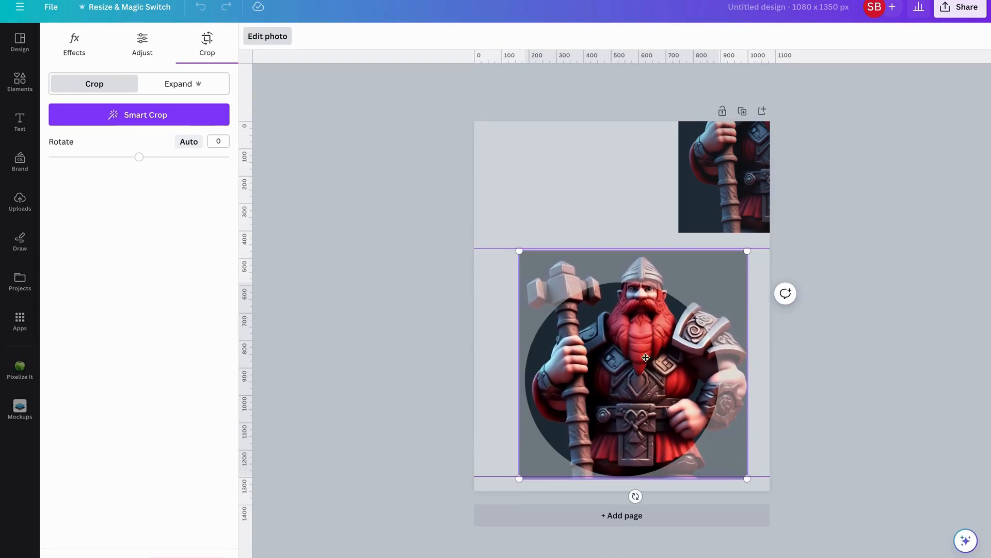
drag(748, 251, 749, 253)
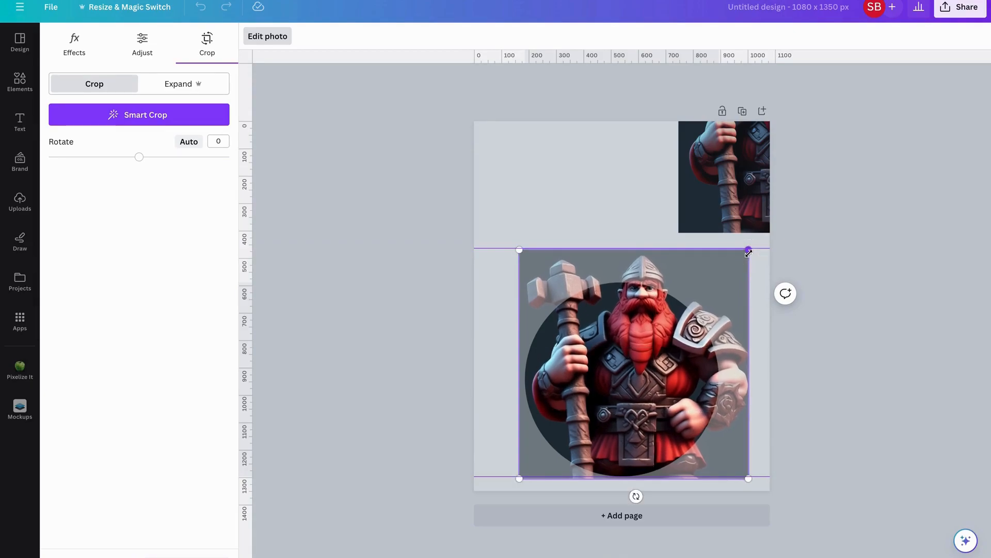
click(520, 479)
drag(521, 479, 526, 476)
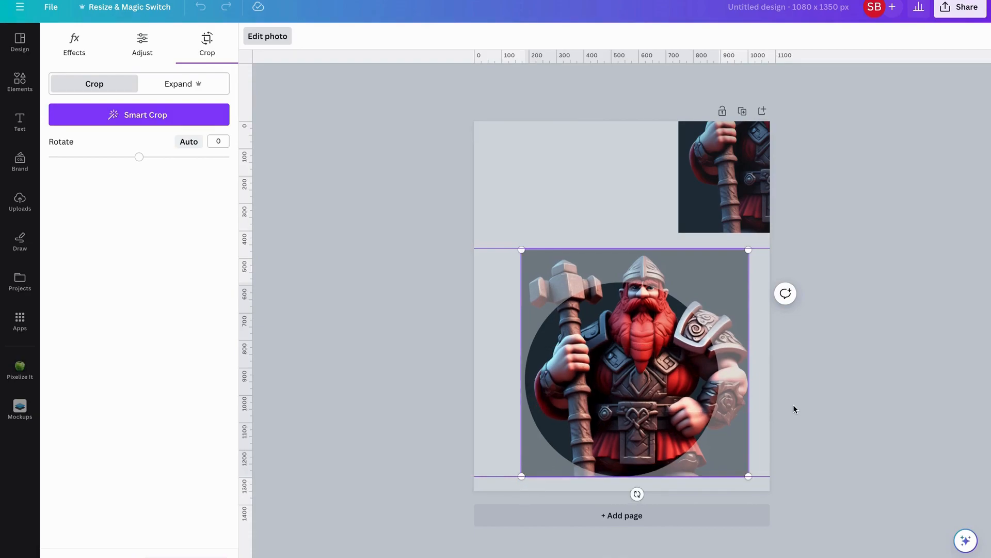
click(521, 249)
drag(521, 250, 520, 250)
click(408, 372)
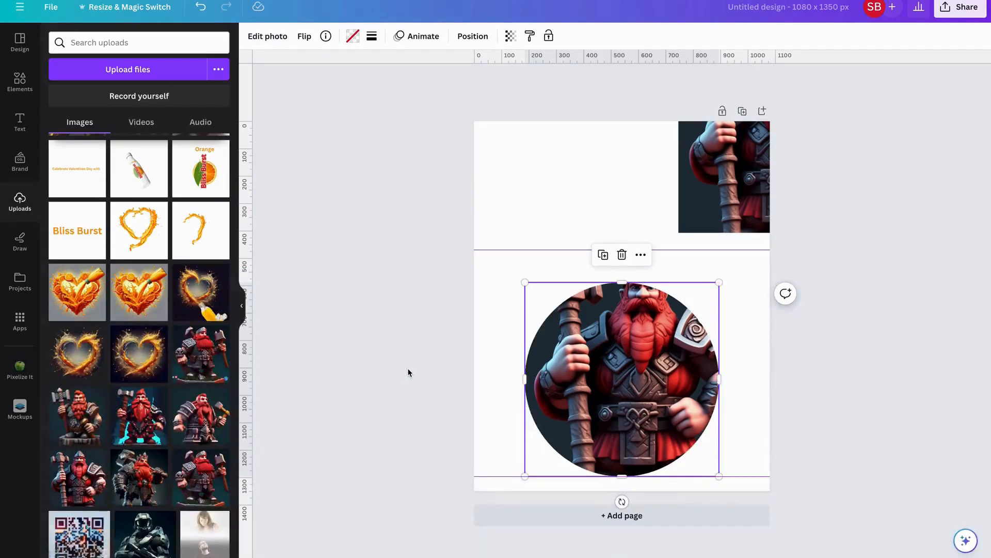
Run BG Remover on the top-right dwarf copy to strip its dark background
click(737, 163)
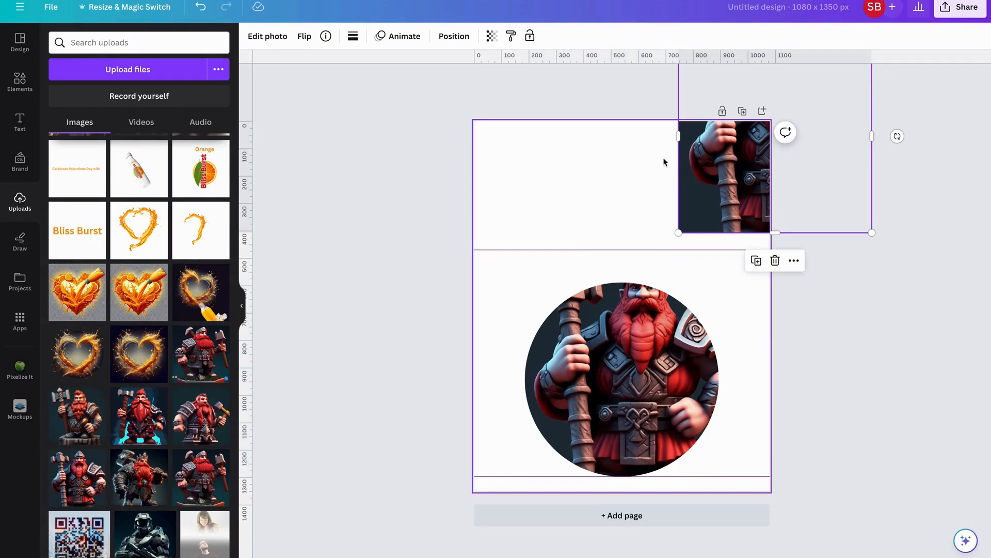
click(263, 37)
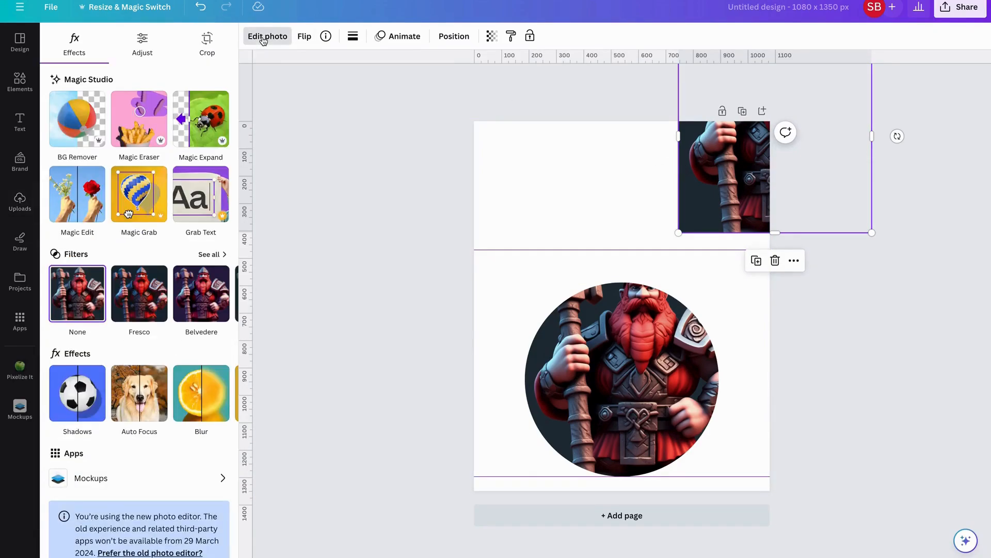
click(79, 127)
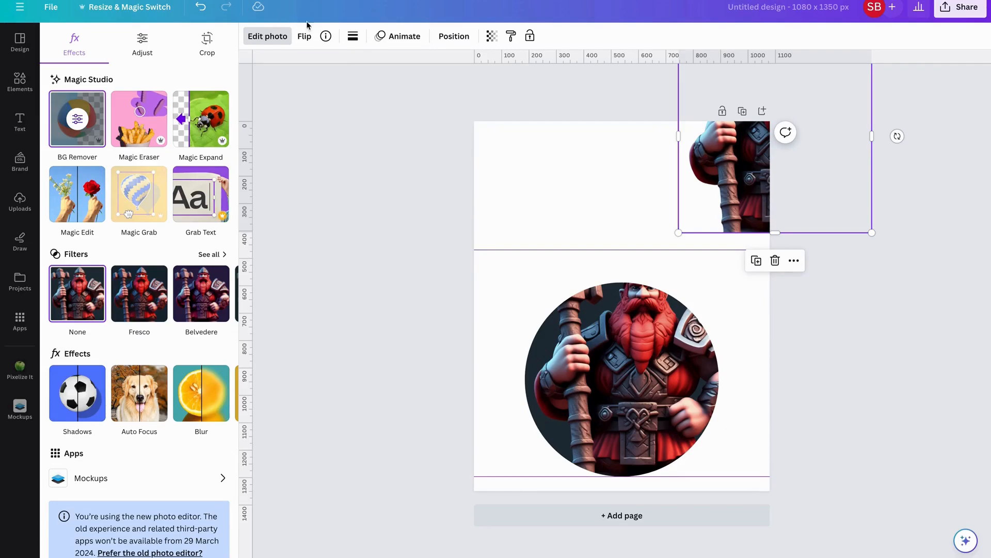
Place the cutout dwarf over the circle and enlarge it to span the two guides
mouse_move(721, 174)
mouse_down()
mouse_move(620, 171)
mouse_move(305, 324)
mouse_move(355, 414)
mouse_up()
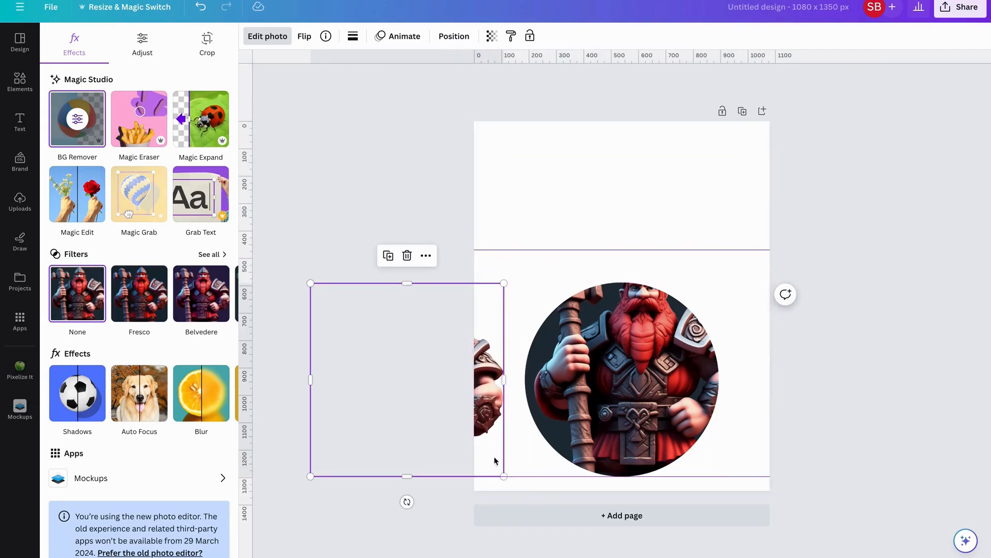
drag(503, 281, 548, 263)
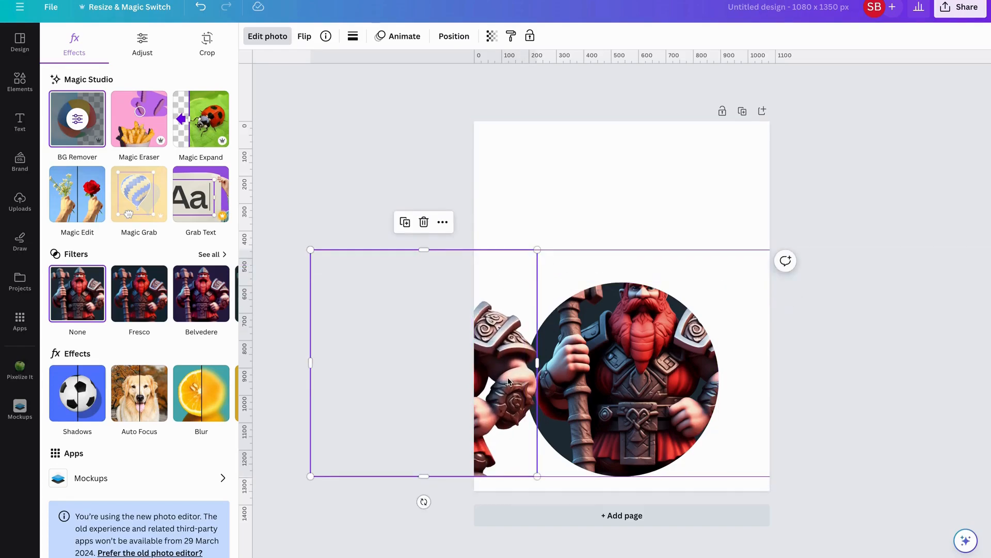
click(492, 354)
Shift the cutout dwarf right until it overlaps the dwarf framed in the circle
right_click(493, 353)
drag(555, 354, 690, 355)
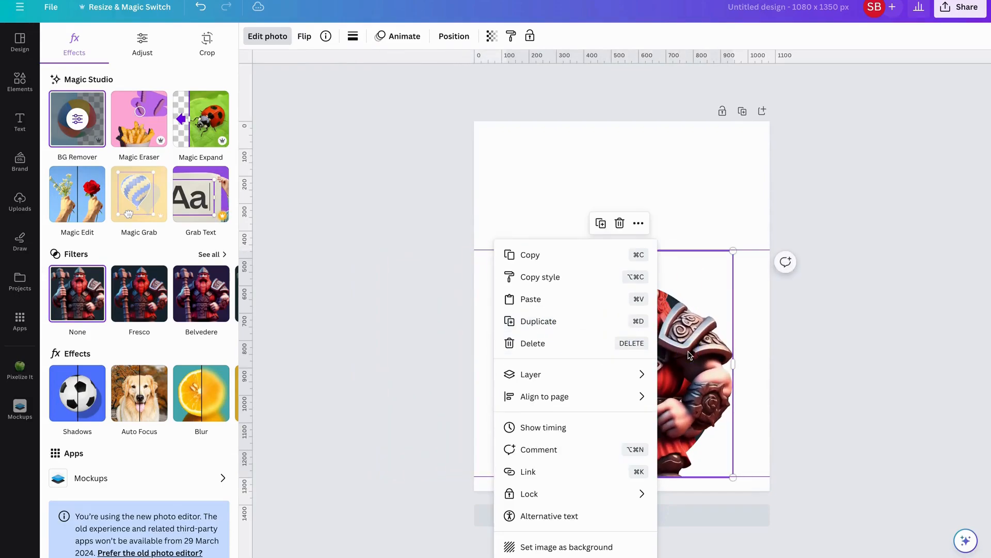
click(697, 198)
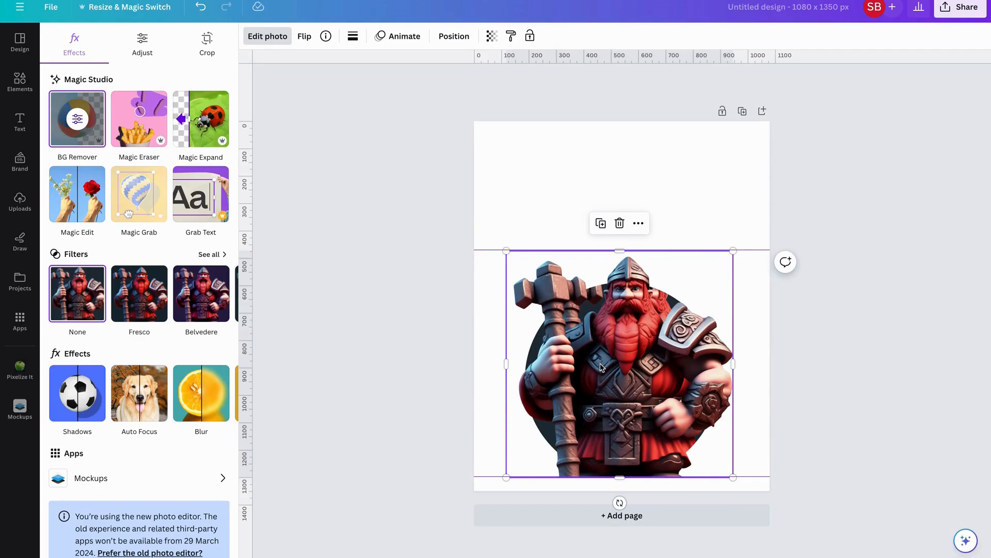
drag(601, 366, 616, 363)
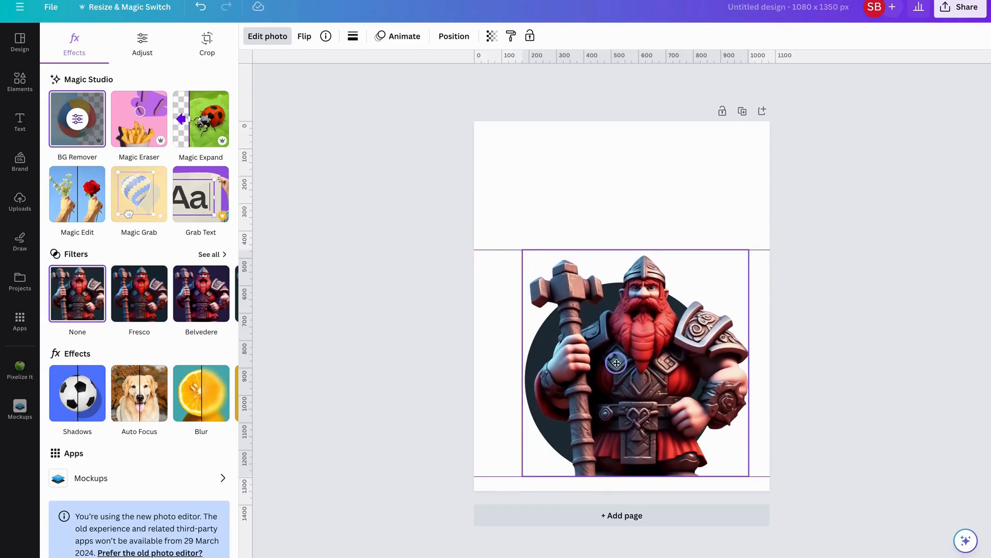
drag(616, 363, 615, 363)
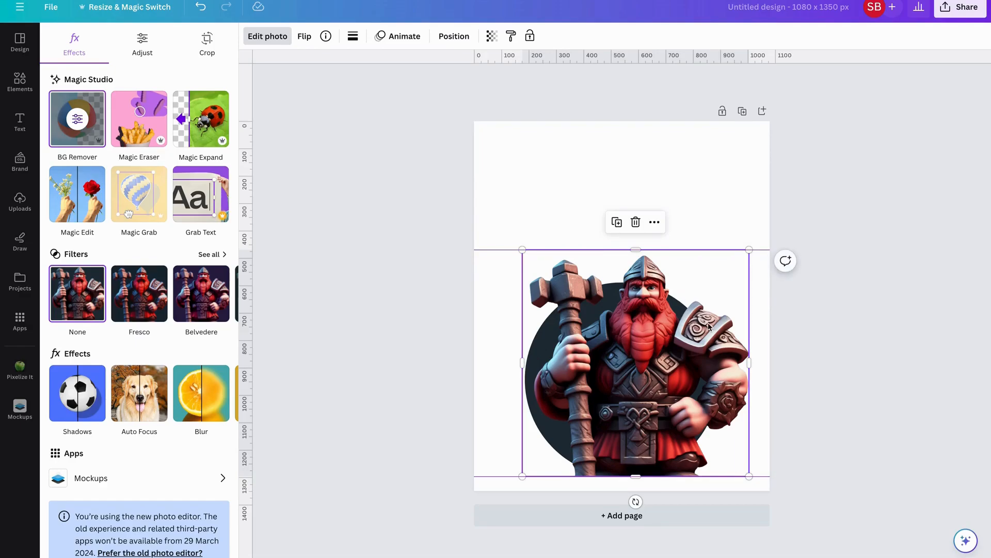
Trim the cutout dwarf's bottom to 828 x 690 px, above the circle's lower edge
scroll(708, 323, up, 5)
scroll(708, 322, down, 2)
scroll(707, 322, down, 2)
drag(660, 522, 666, 444)
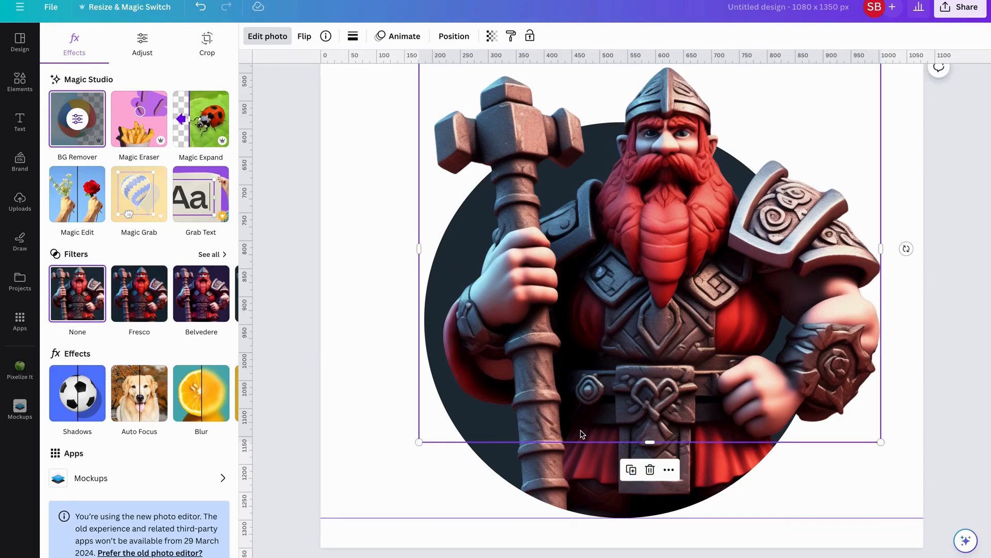
scroll(580, 434, up, 5)
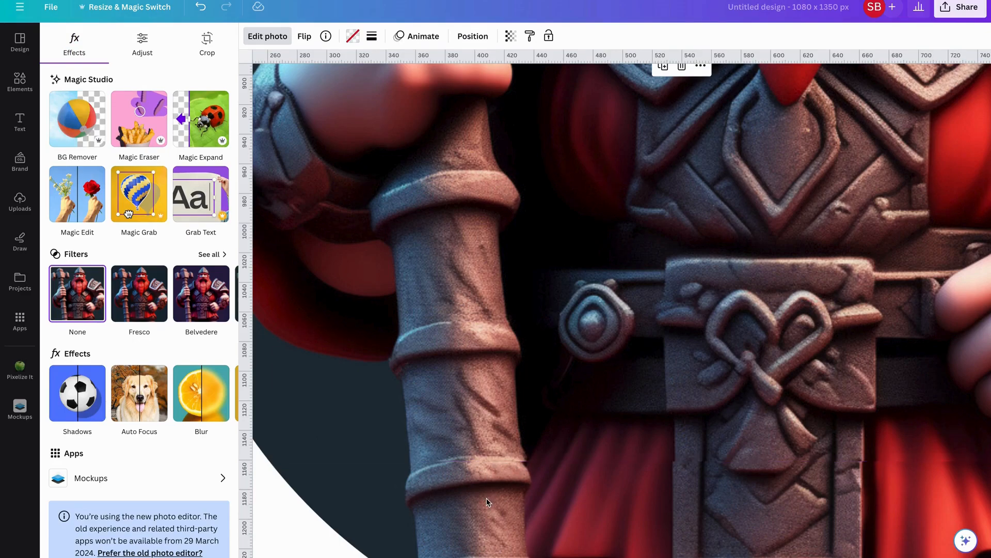
Nudge the cutout dwarf left and compare it with the framed dwarf beneath
click(481, 428)
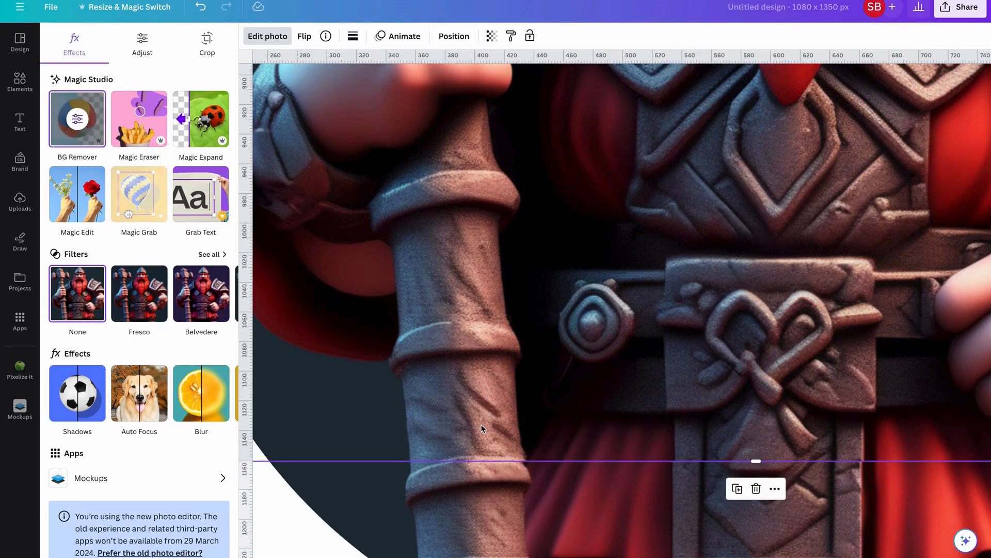
key(Left)
key(Left)
key(Left)
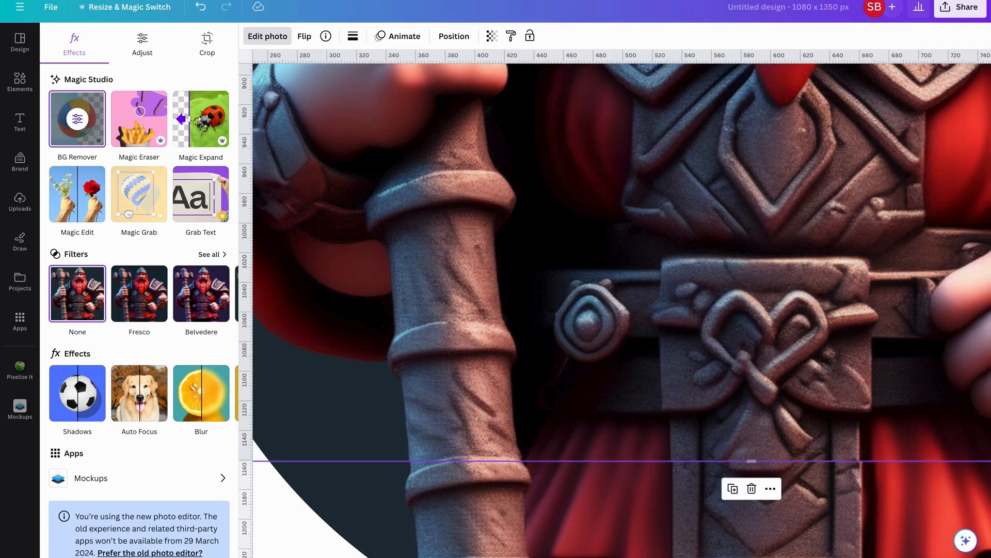
click(442, 508)
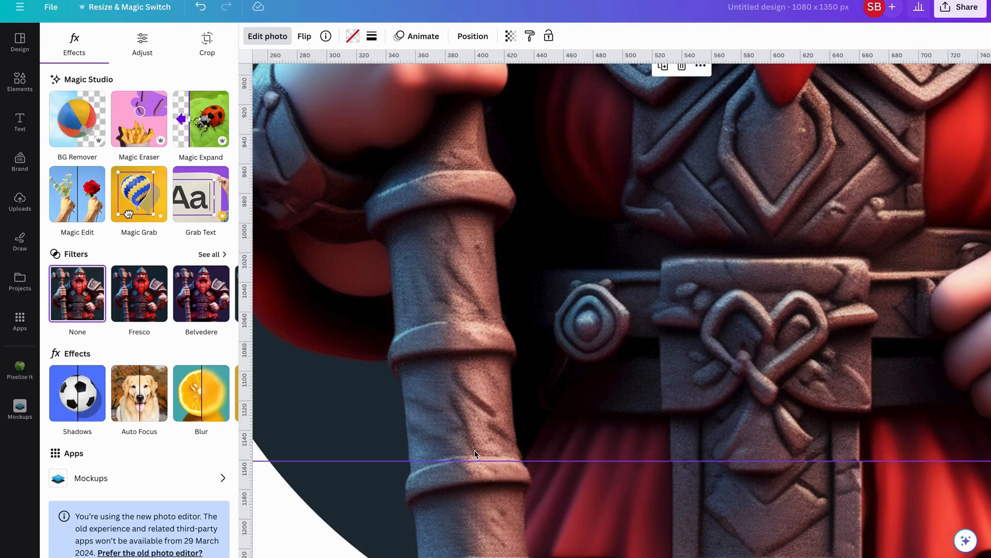
scroll(449, 502, right, 5)
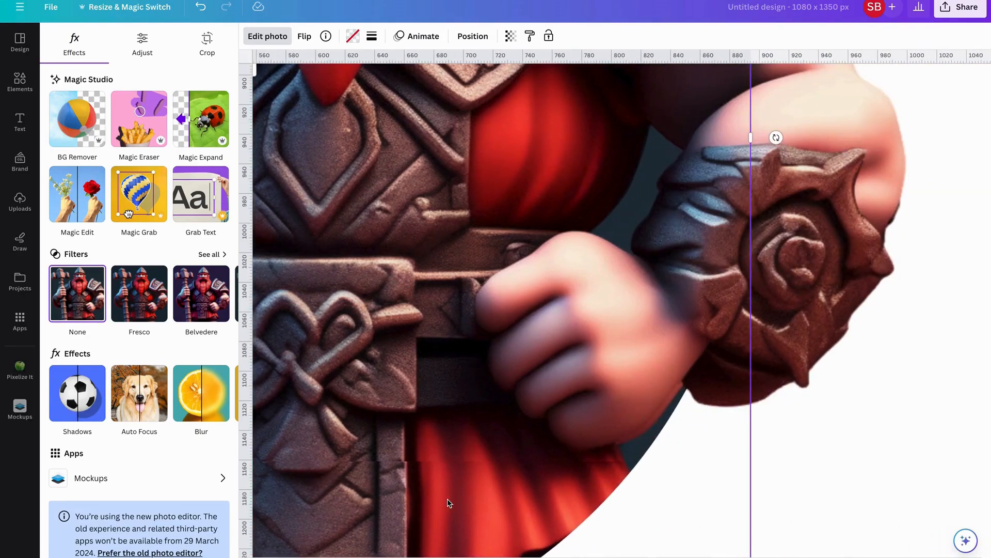
scroll(449, 502, left, 3)
scroll(447, 503, left, 3)
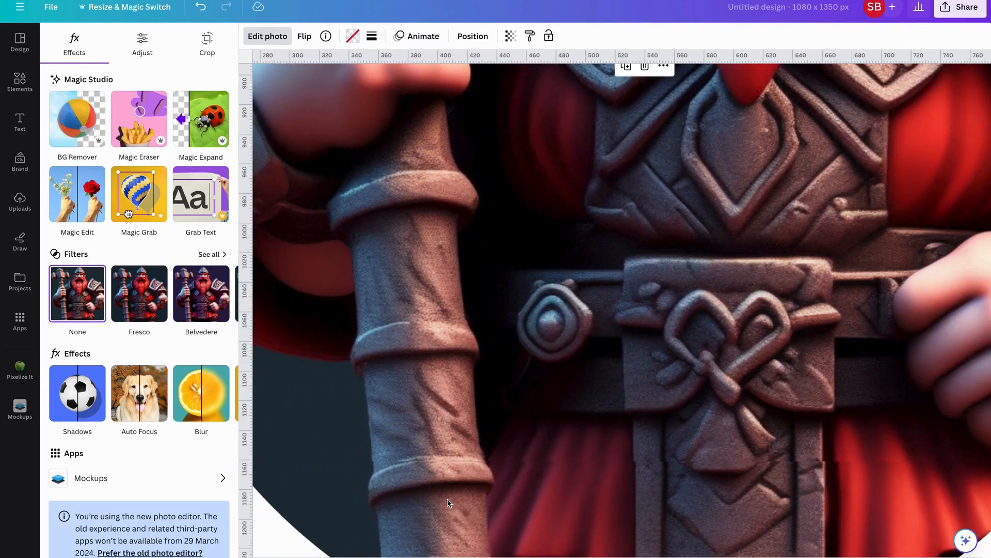
Nudge the cutout dwarf down one step and verify it matches the framed figure
click(407, 446)
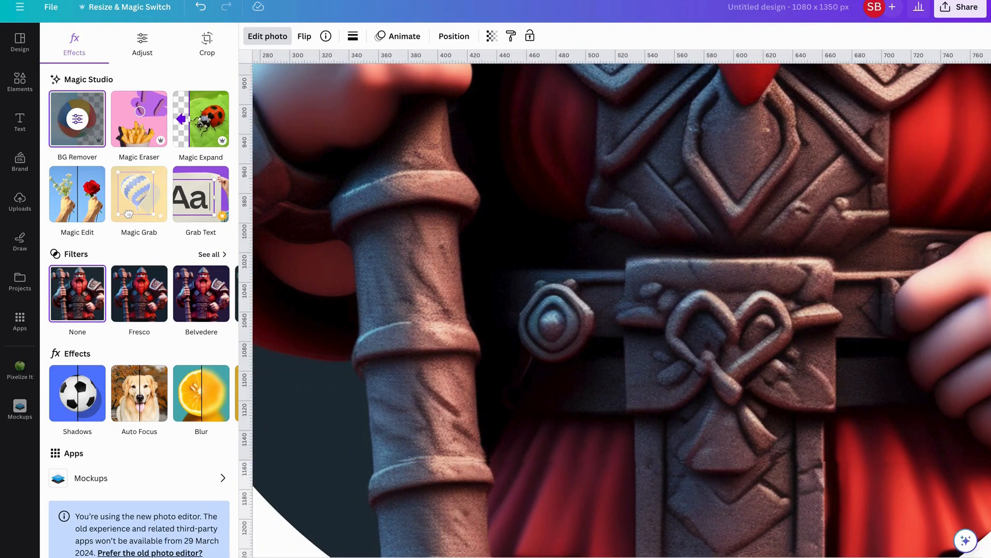
click(458, 516)
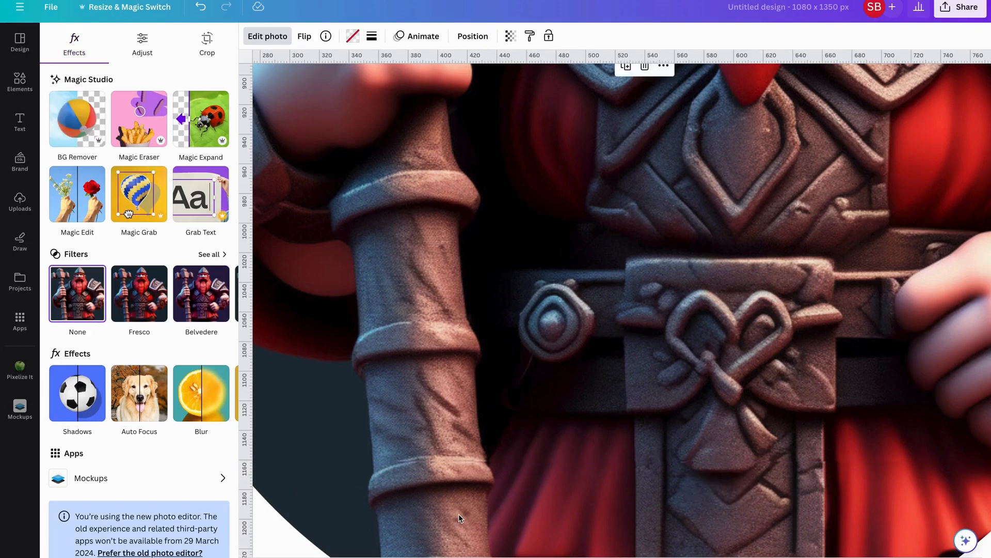
scroll(459, 516, right, 3)
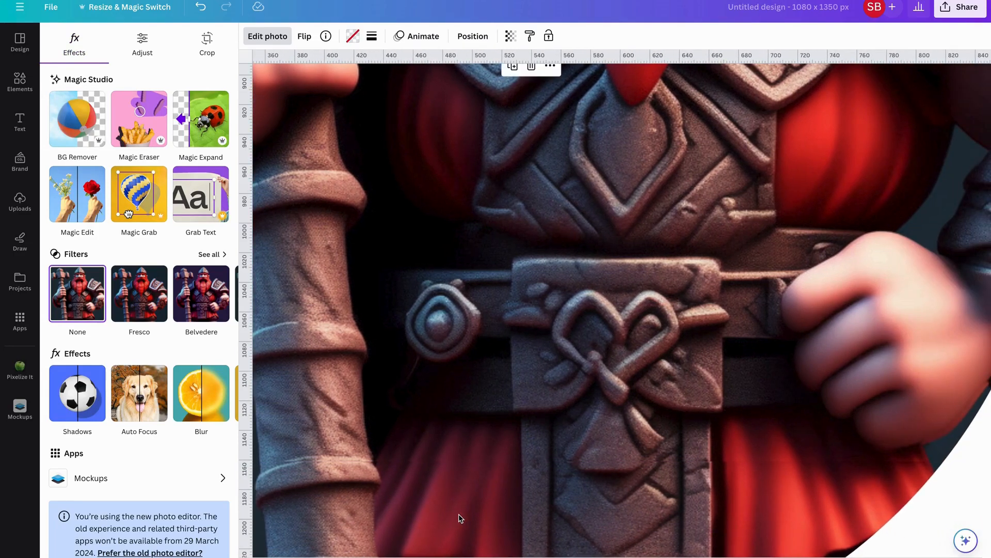
scroll(509, 503, right, 4)
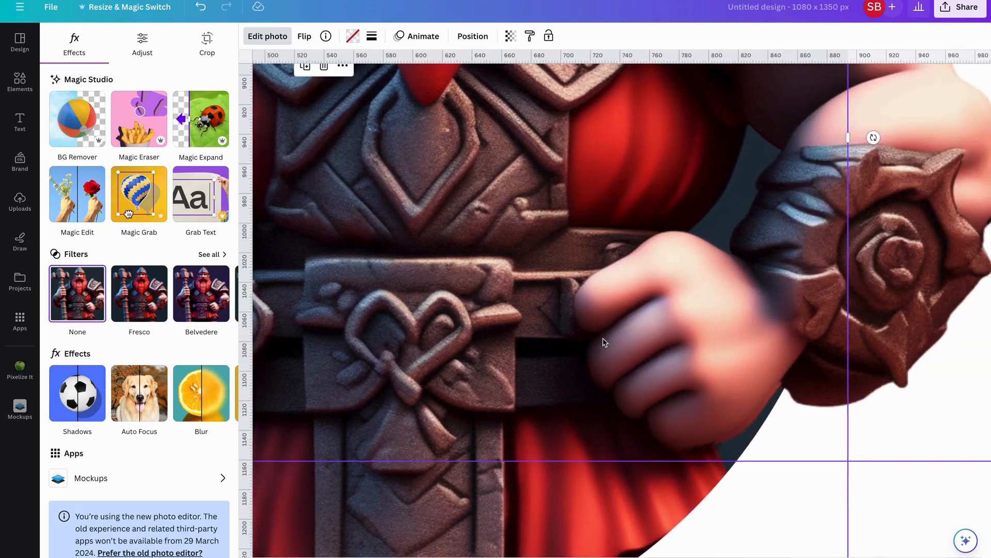
click(602, 339)
key(Down)
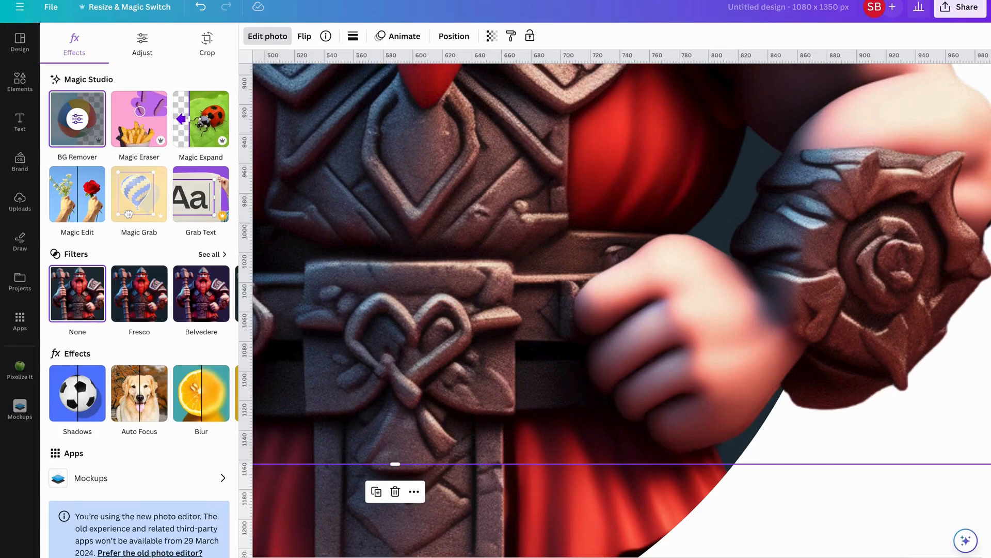
scroll(520, 524, left, 8)
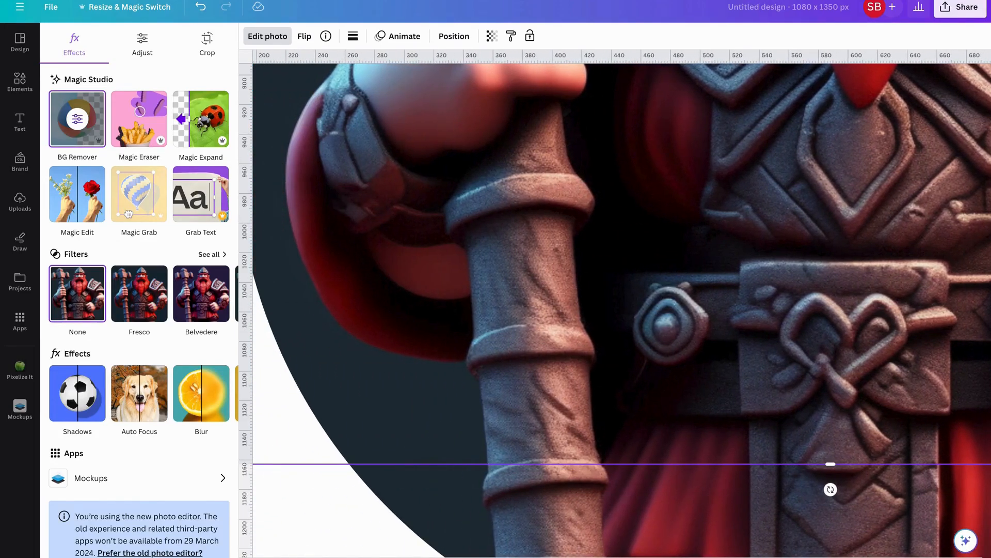
click(520, 516)
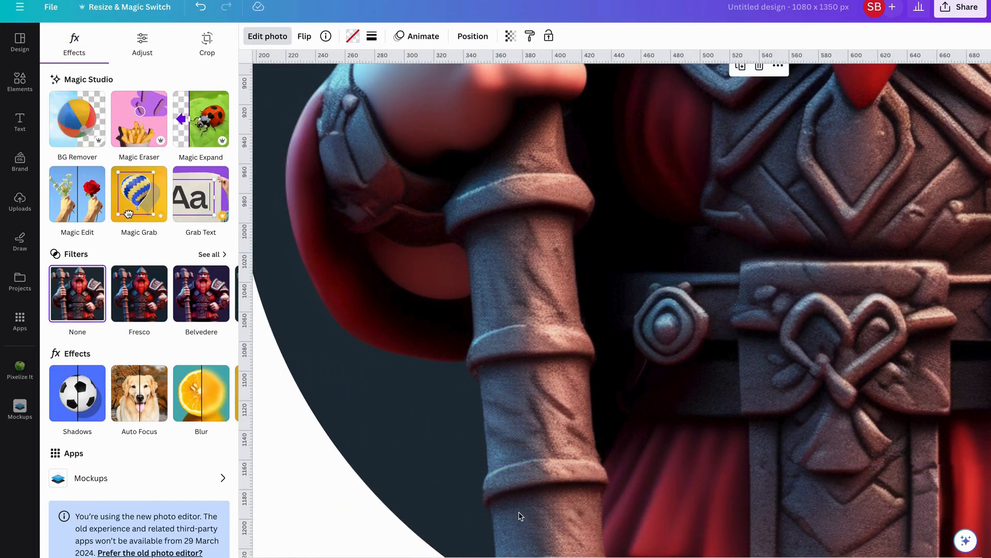
scroll(519, 516, up, 5)
scroll(520, 515, left, 3)
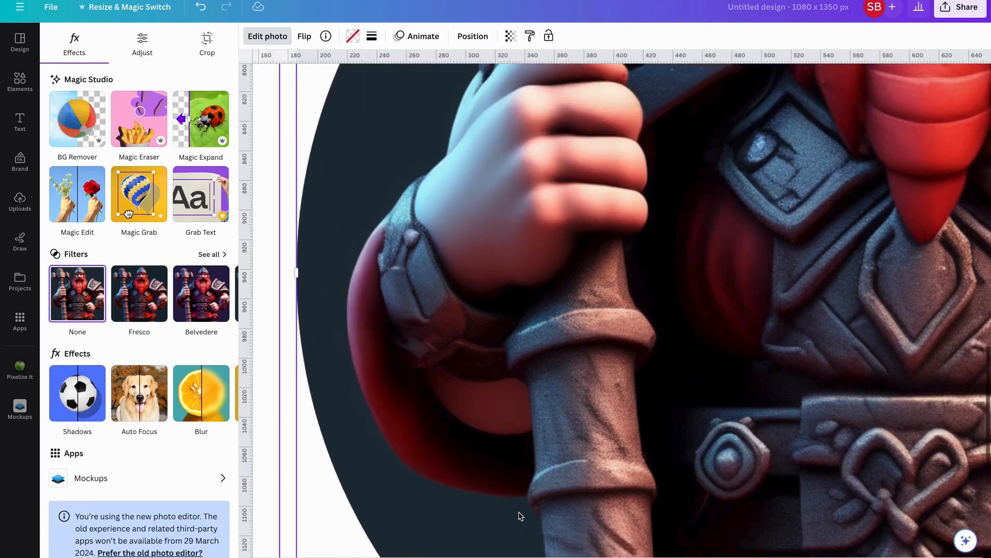
scroll(520, 516, down, 6)
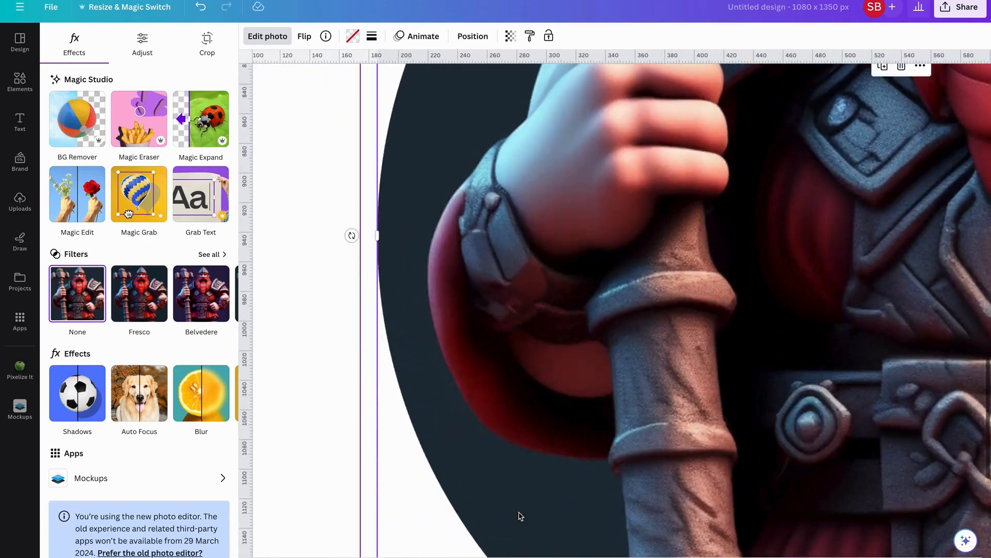
ctrl+scroll(516, 512, down, 5)
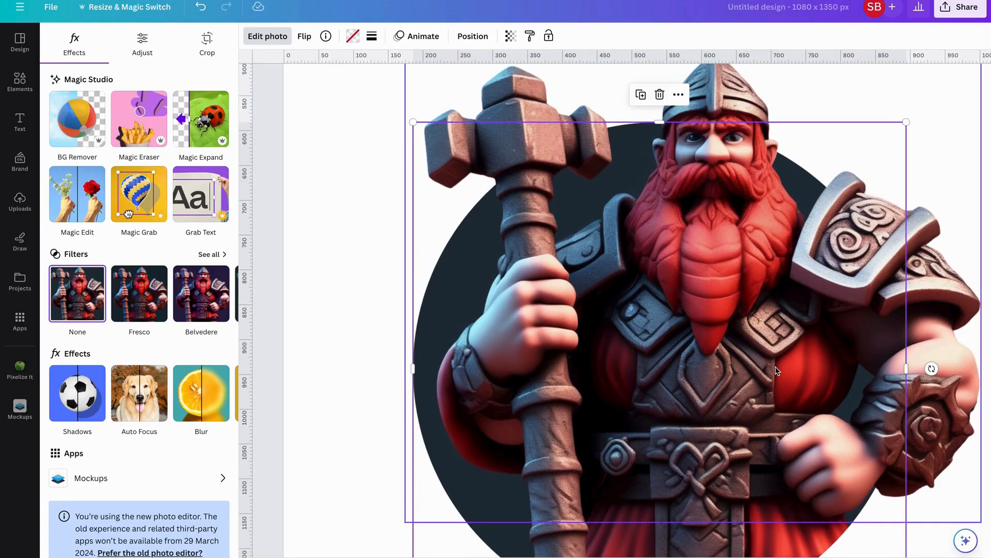
scroll(776, 370, down, 2)
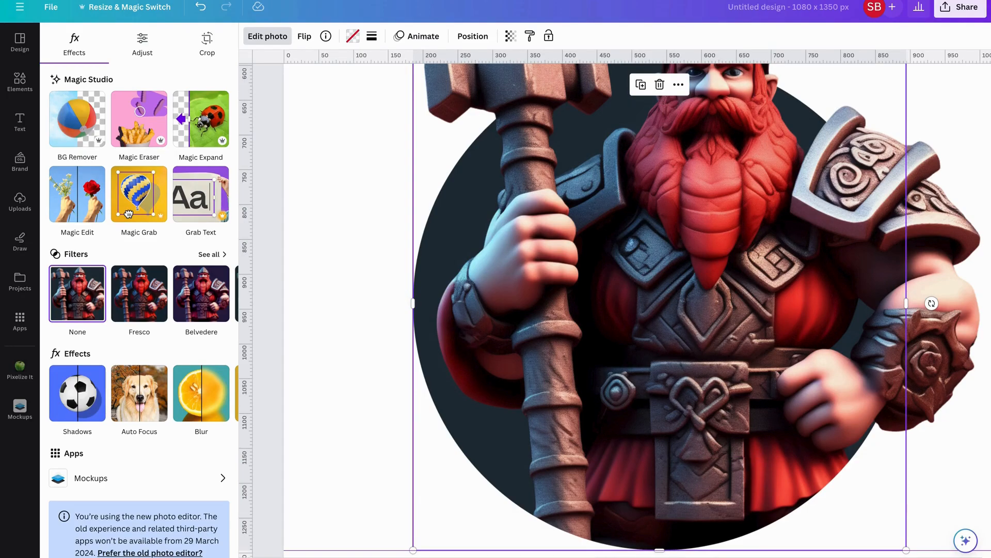
ctrl+scroll(616, 290, up, 8)
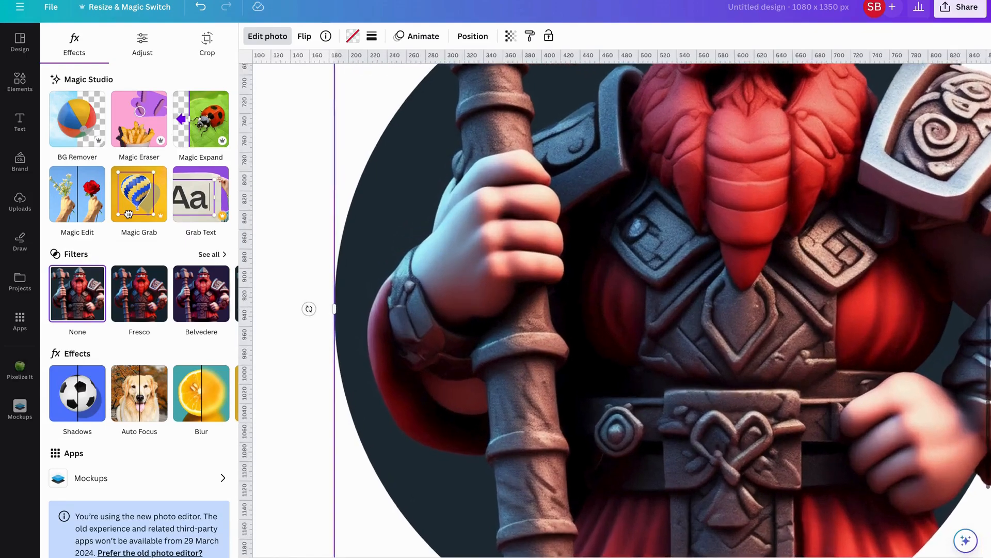
scroll(774, 485, down, 5)
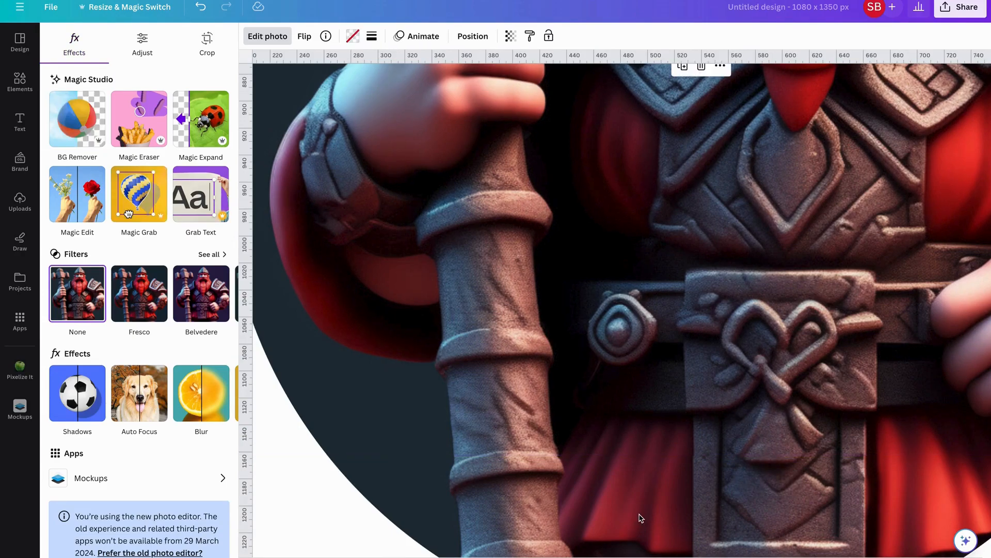
scroll(640, 518, right, 5)
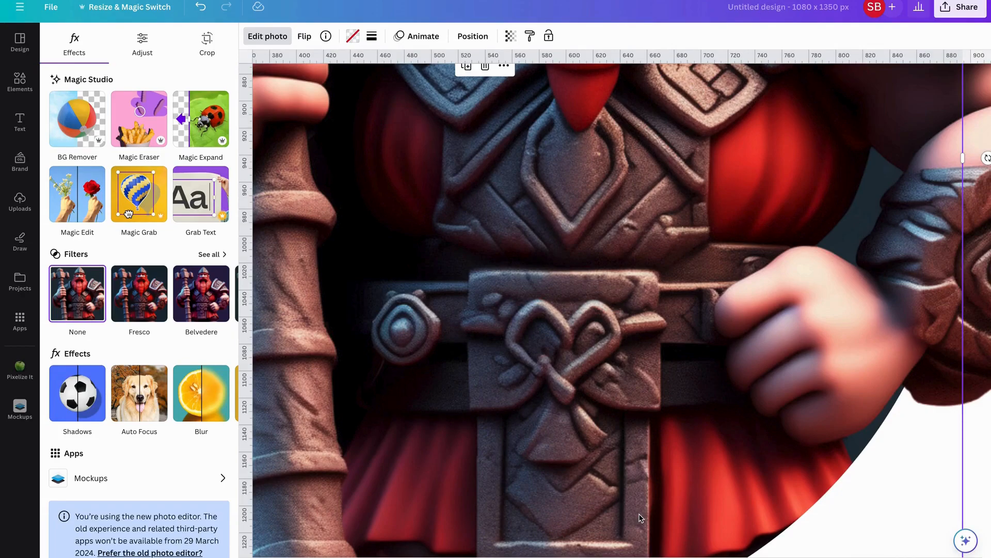
scroll(641, 517, down, 10)
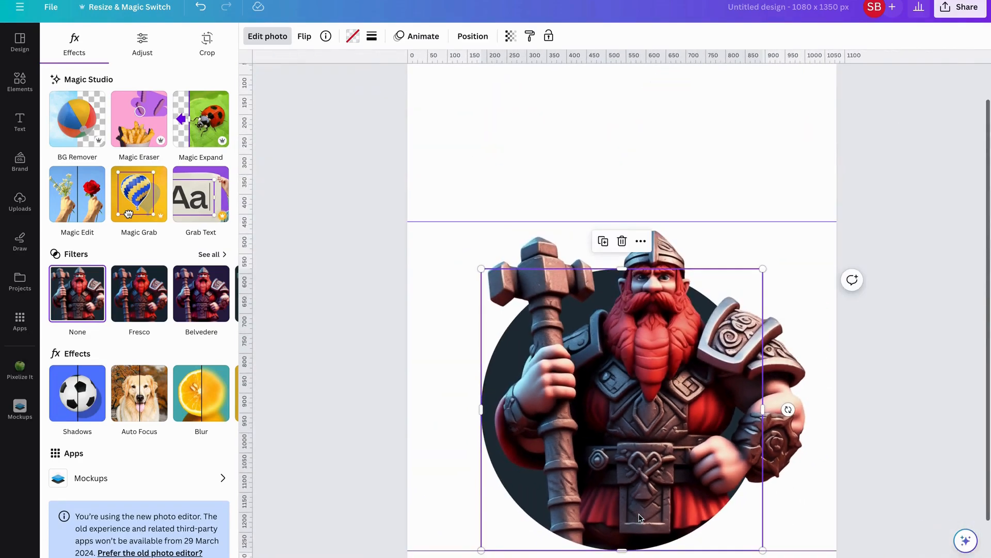